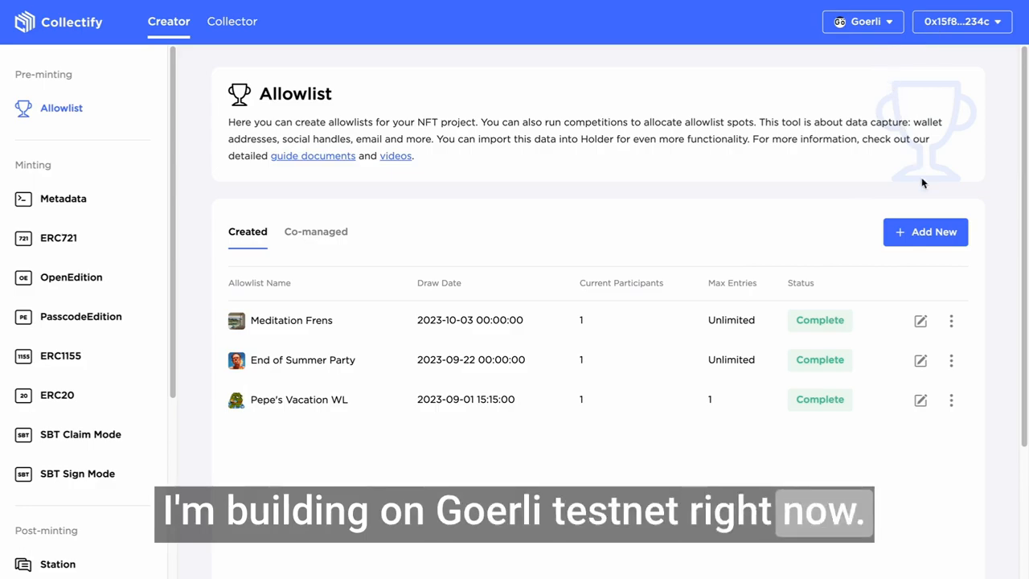
click(926, 231)
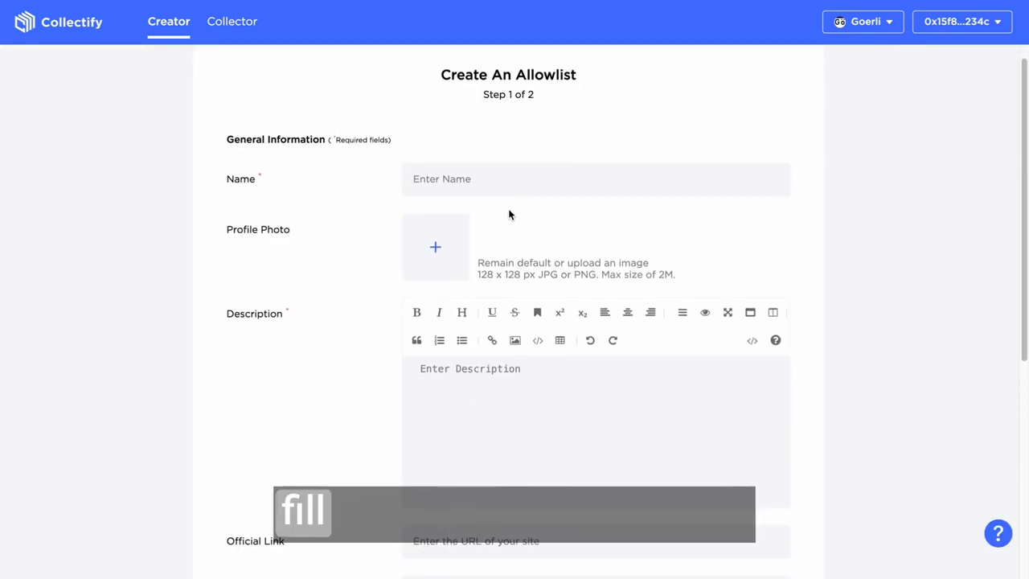
scroll(515, 225, down, 5)
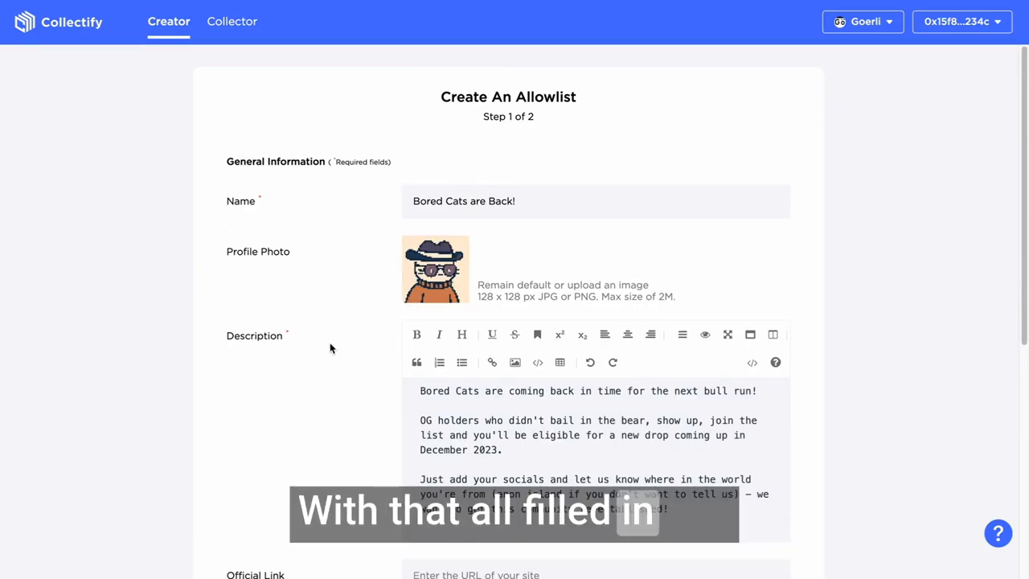
scroll(365, 407, down, 5)
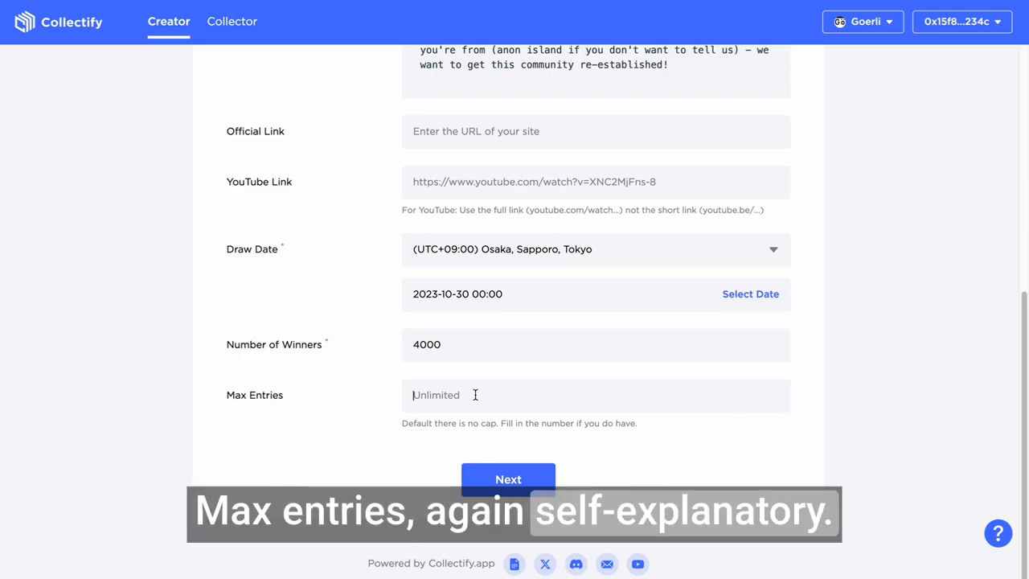
click(548, 476)
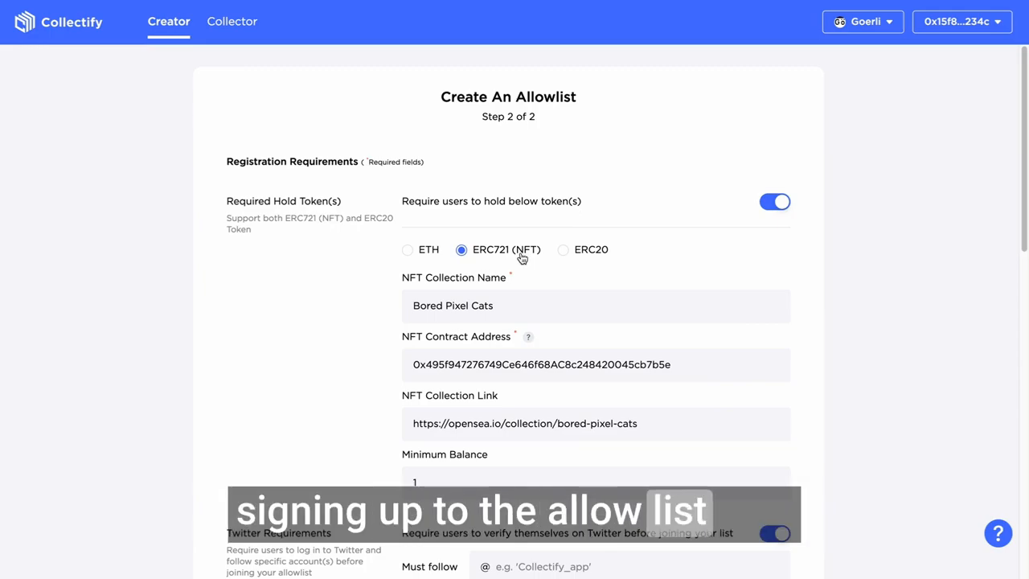
Set the Twitter requirement so that users must follow collectify_app
scroll(523, 257, down, 4)
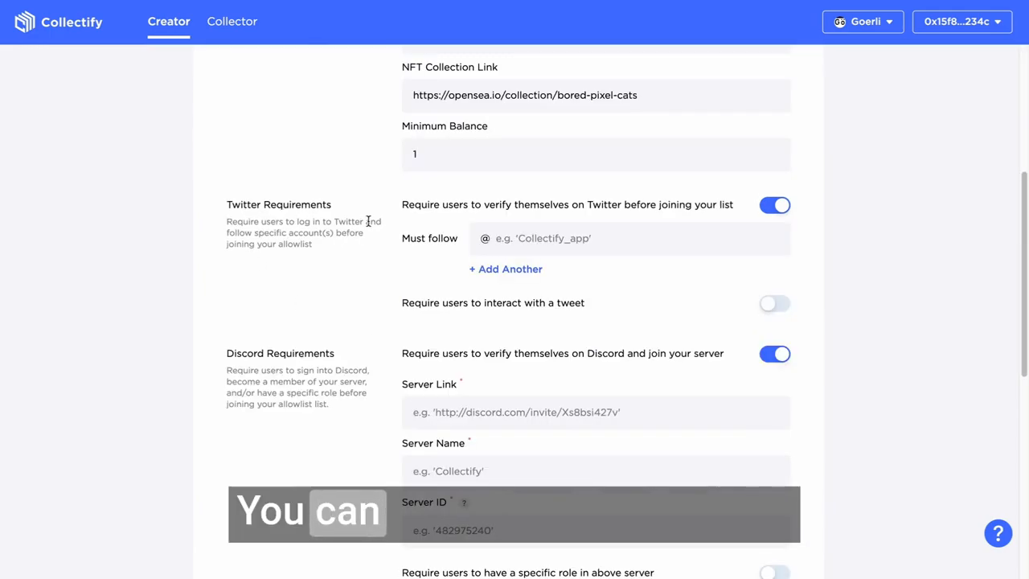
click(615, 240)
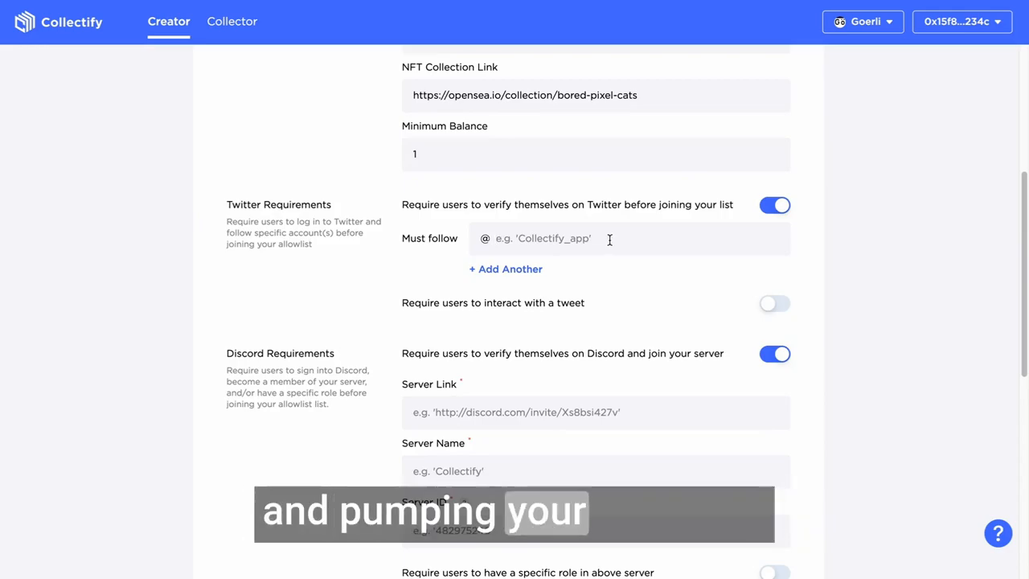
text(colledtify_app)
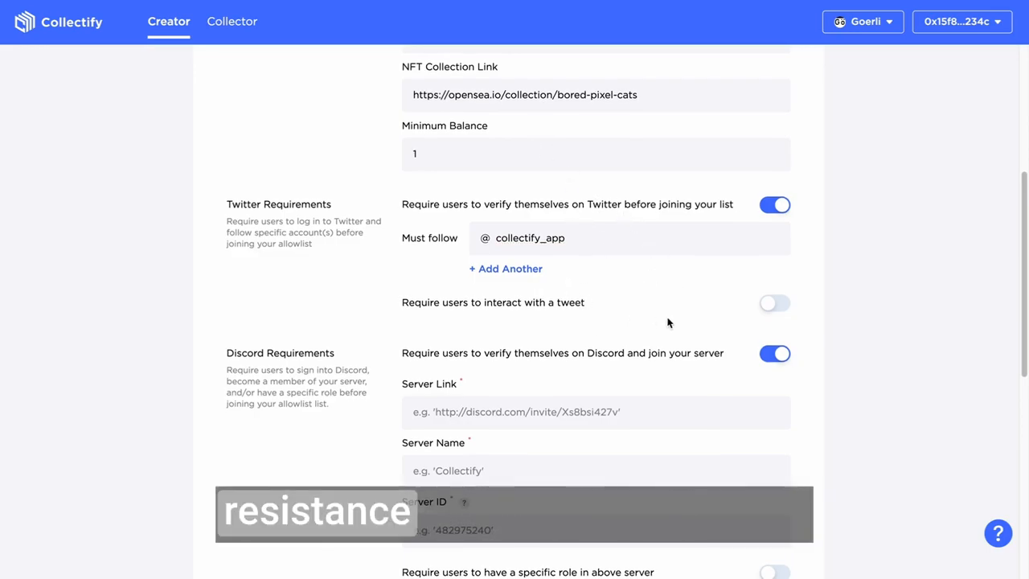
Enable the tweet interaction requirement to view its Like and Retweet choices, and switch it off again without choosing one
scroll(668, 320, down, 1)
scroll(595, 250, down, 3)
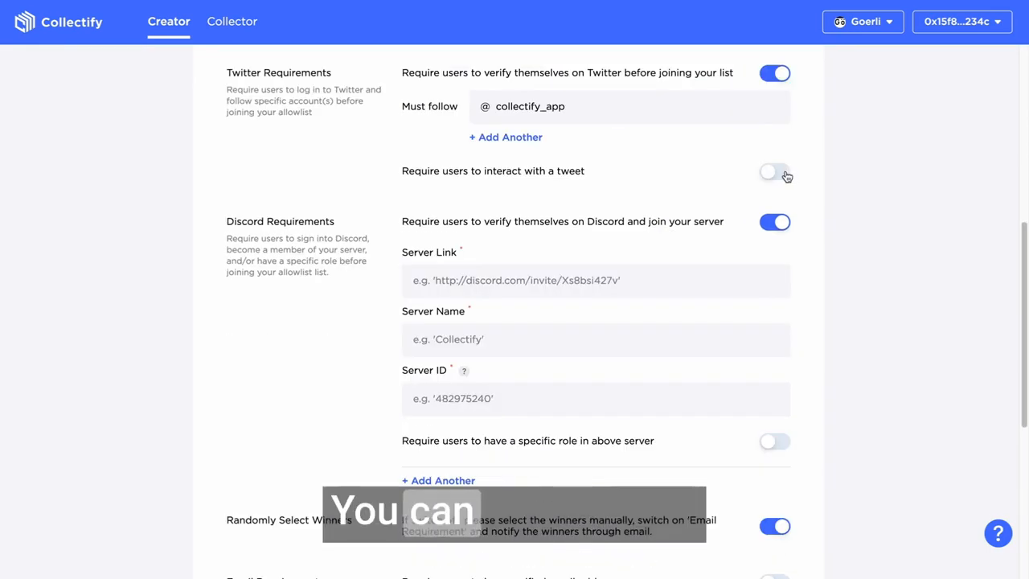
click(777, 173)
click(519, 205)
click(845, 214)
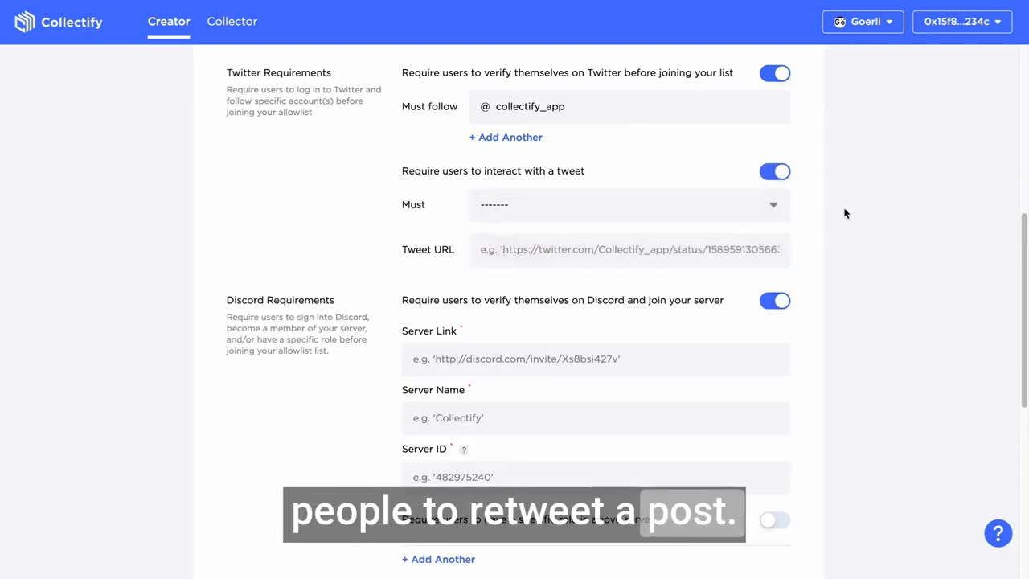
click(752, 216)
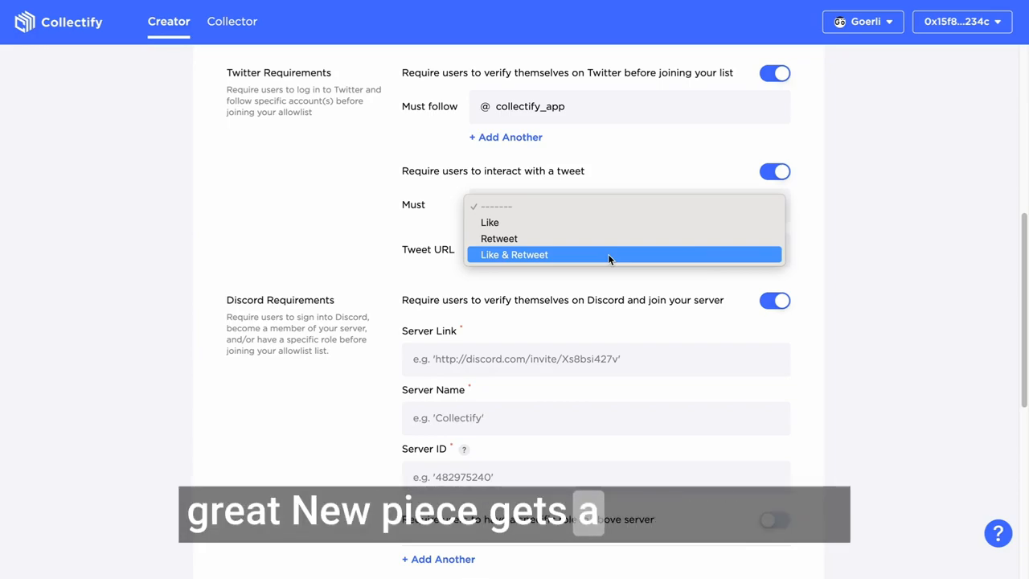
click(818, 193)
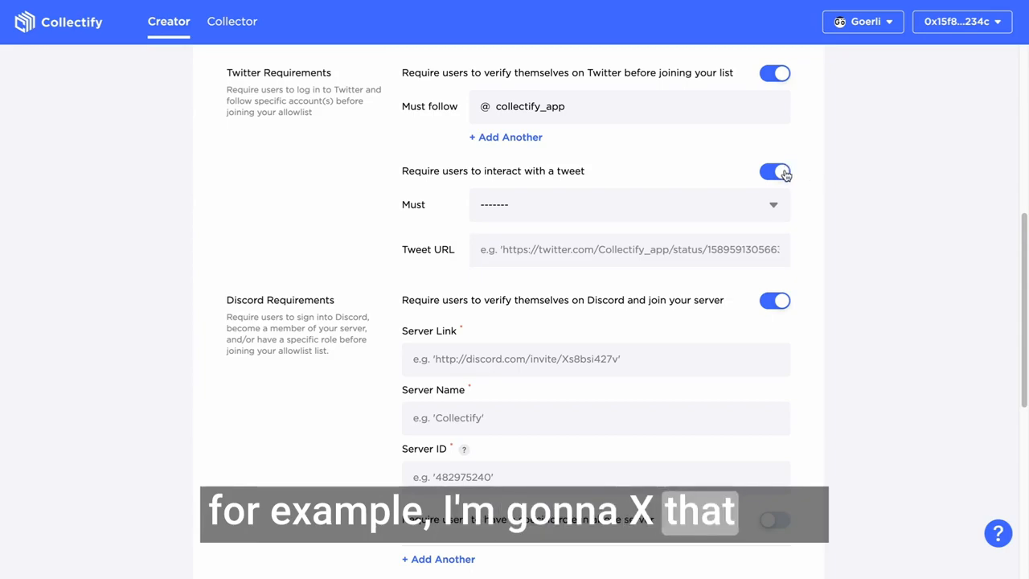
click(786, 173)
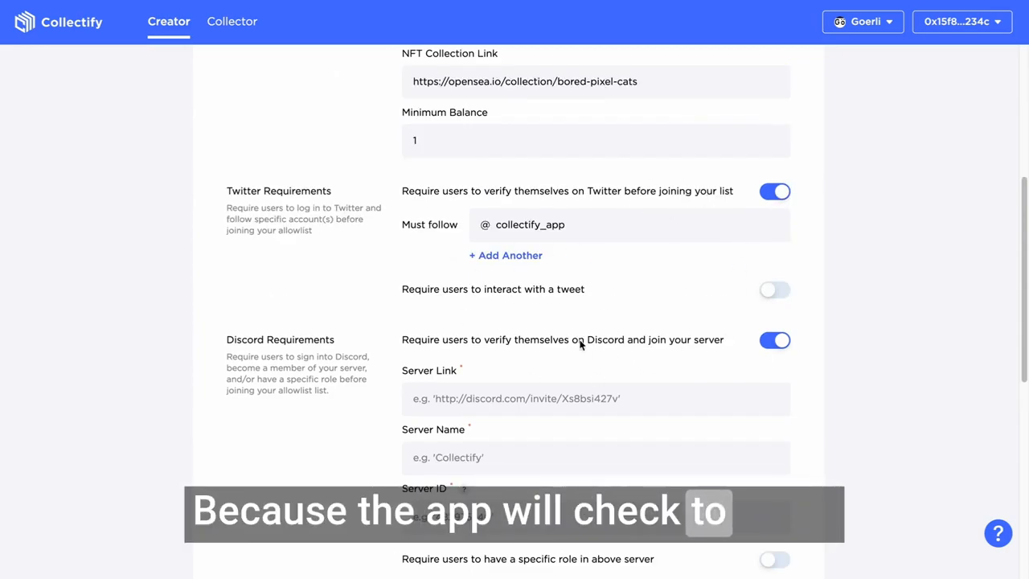
Turn off the requirement for users to verify themselves on Discord and join the server
scroll(672, 428, down, 2)
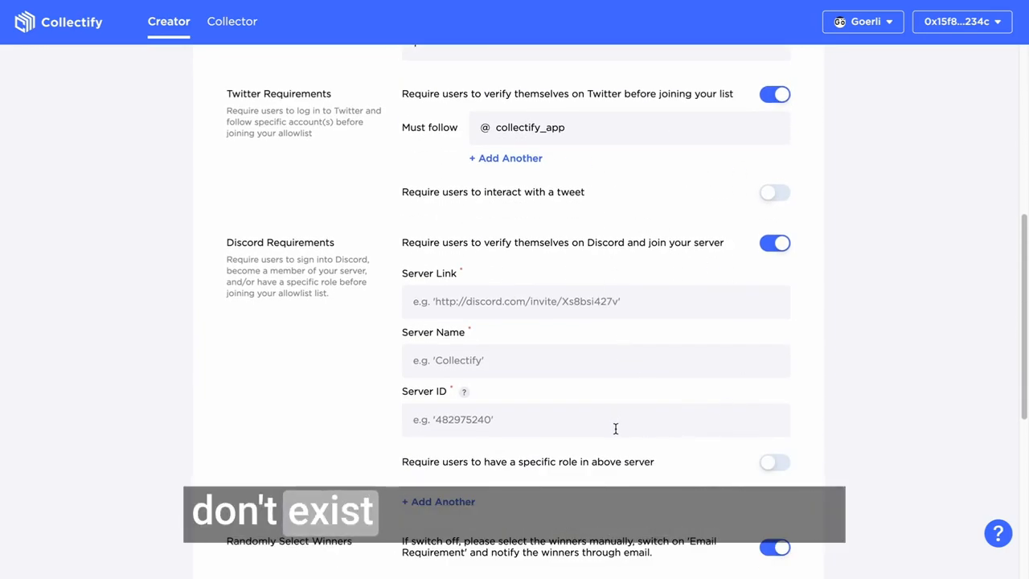
scroll(563, 211, down, 2)
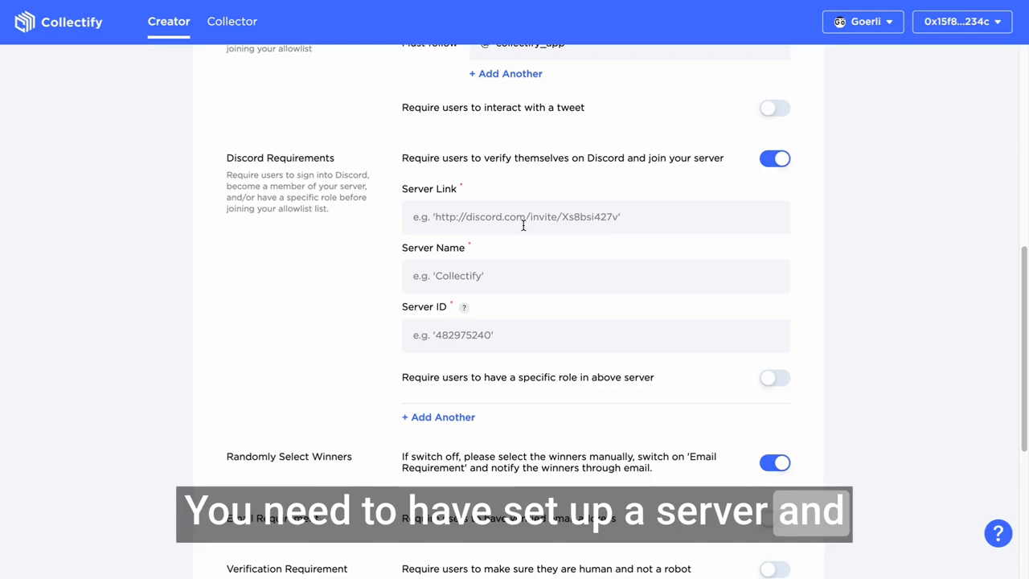
click(777, 163)
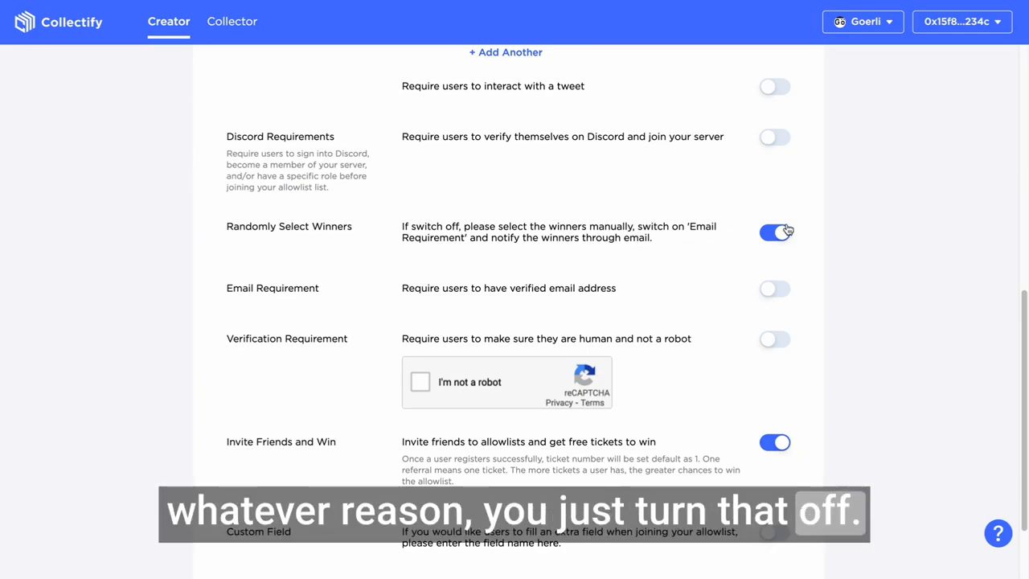
Turn on the verification requirement that users are human, and turn off Invite Friends and Win
scroll(777, 219, down, 1)
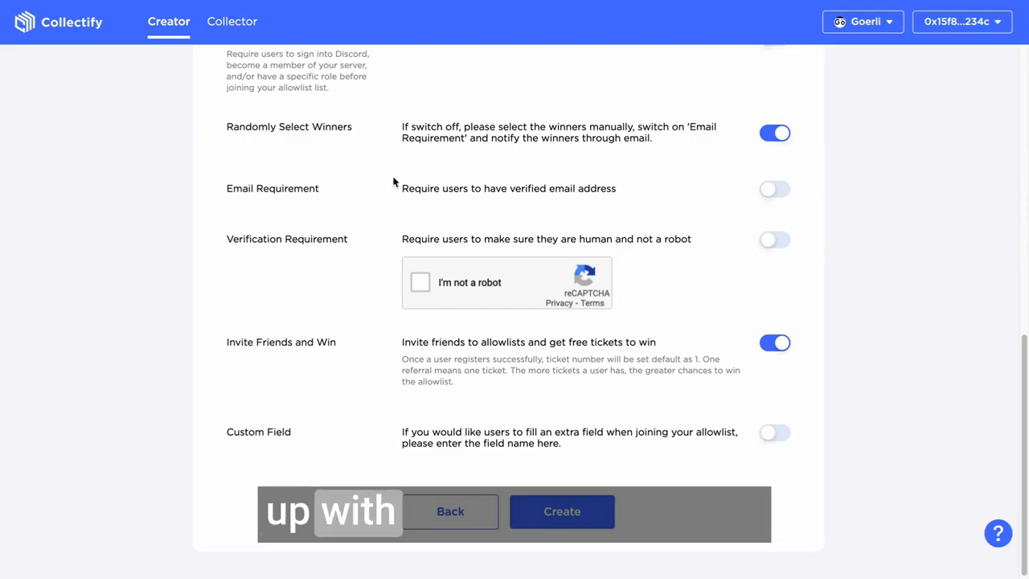
scroll(635, 193, down, 1)
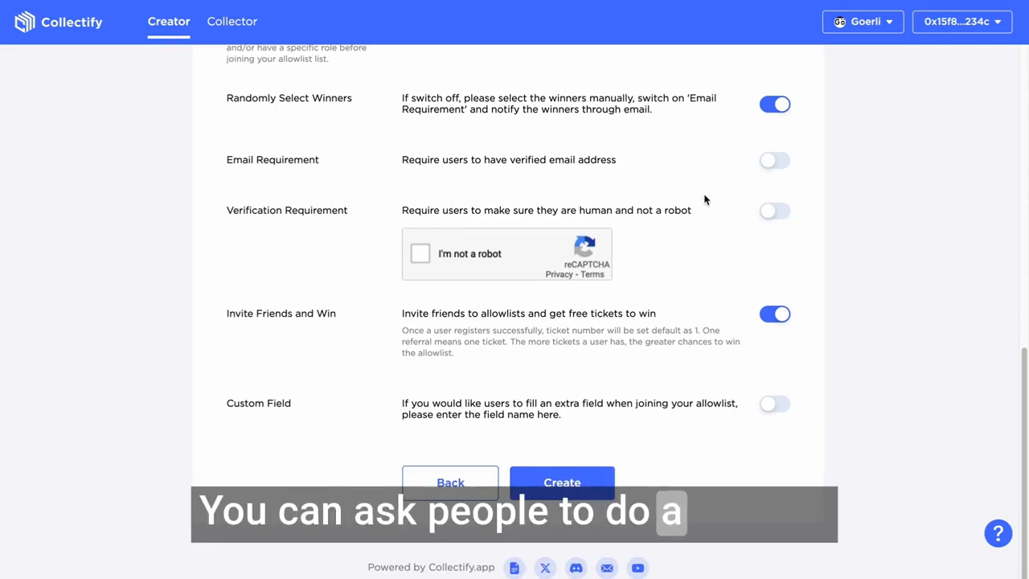
click(777, 215)
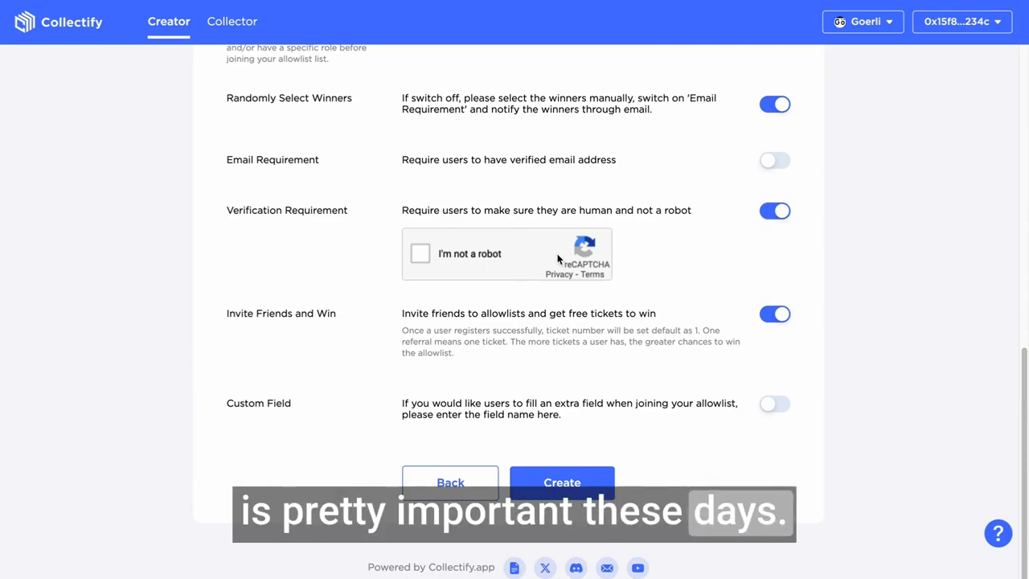
scroll(775, 214, down, 1)
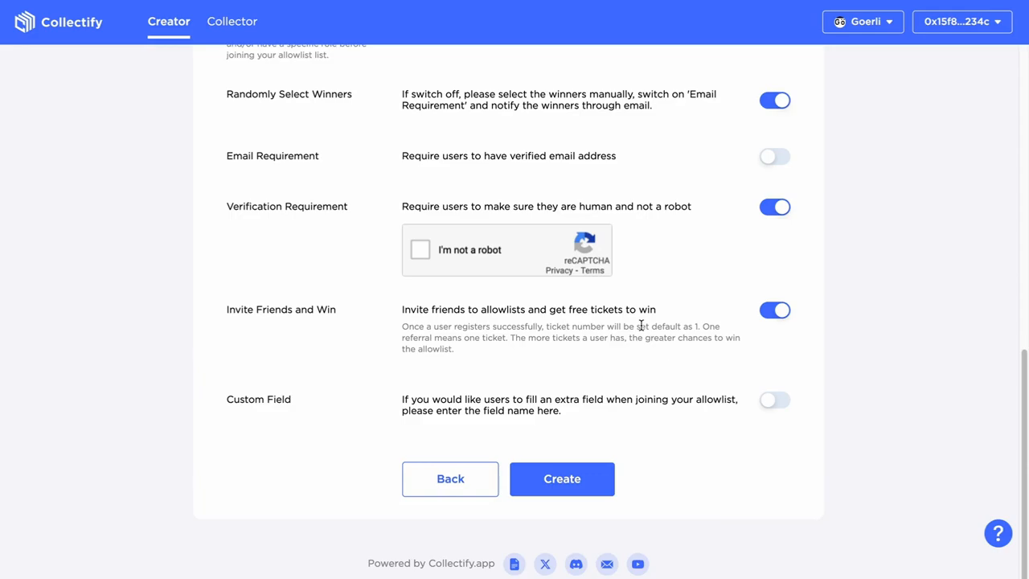
click(777, 312)
Enable a custom field named Location and create the allowlist
click(774, 399)
scroll(573, 367, down, 1)
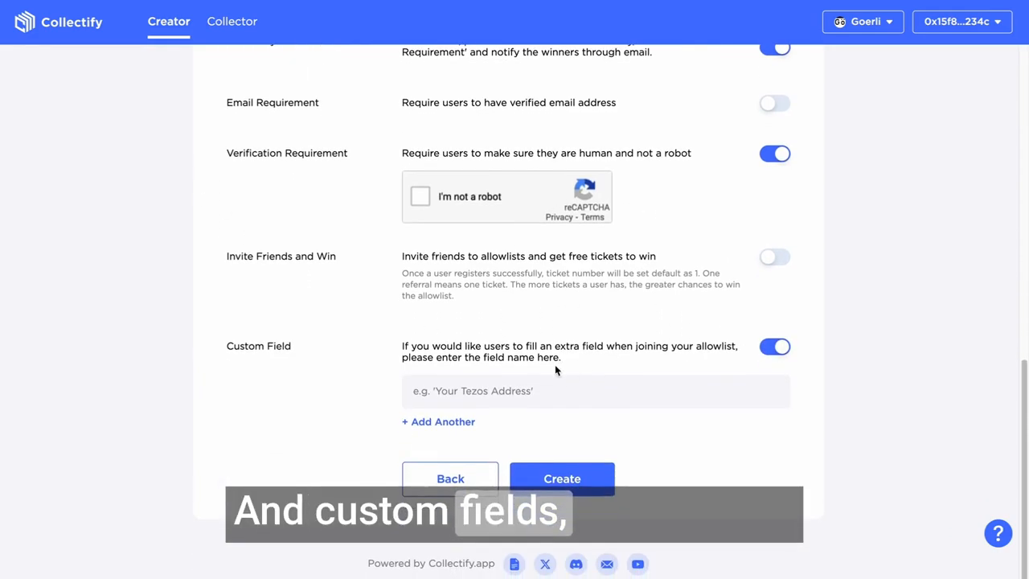
click(496, 400)
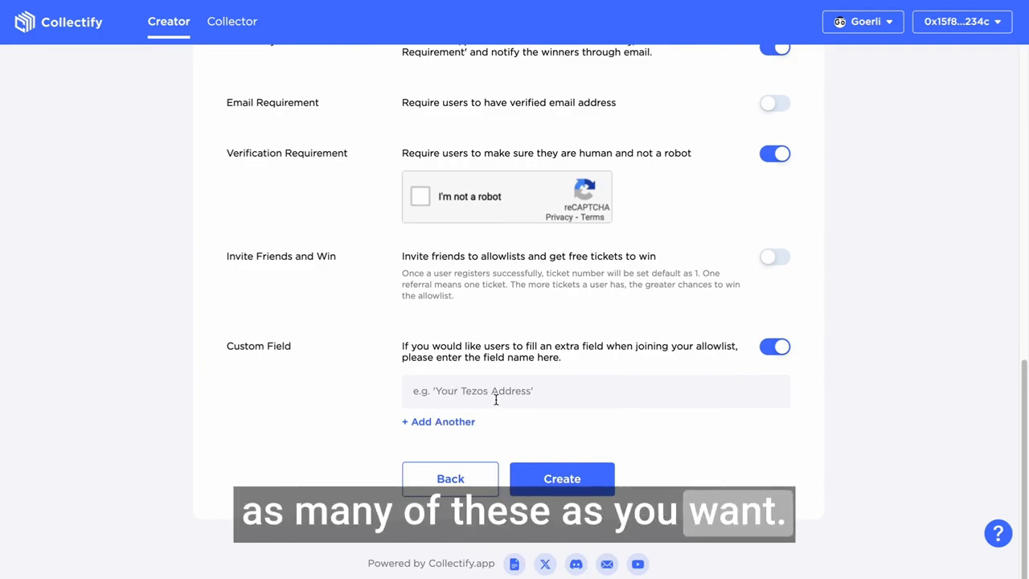
text(Location)
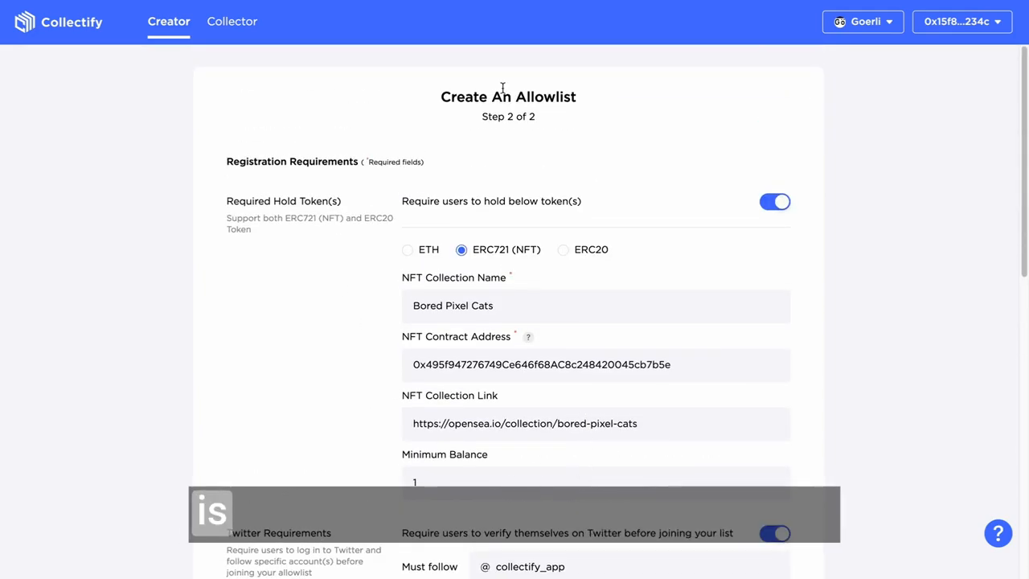
scroll(562, 418, down, 15)
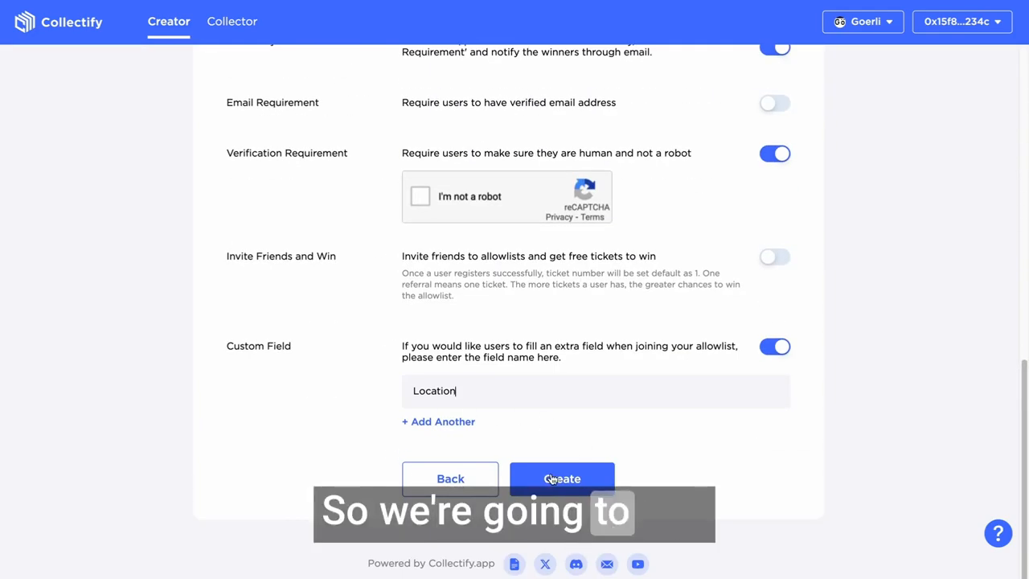
click(563, 479)
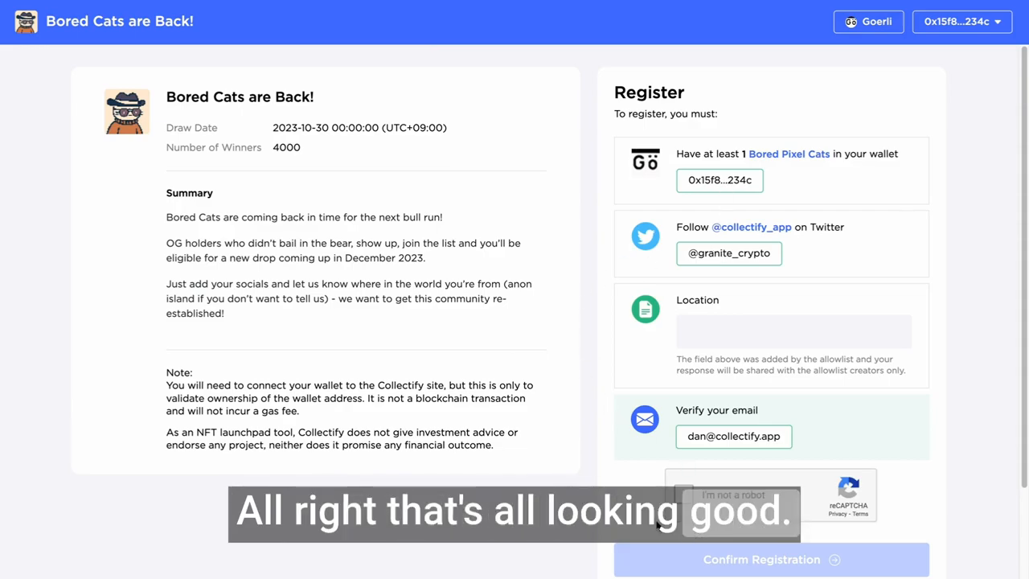
Review the new allowlist's public registration page, including its summary and registration conditions
scroll(668, 515, down, 3)
scroll(660, 477, up, 2)
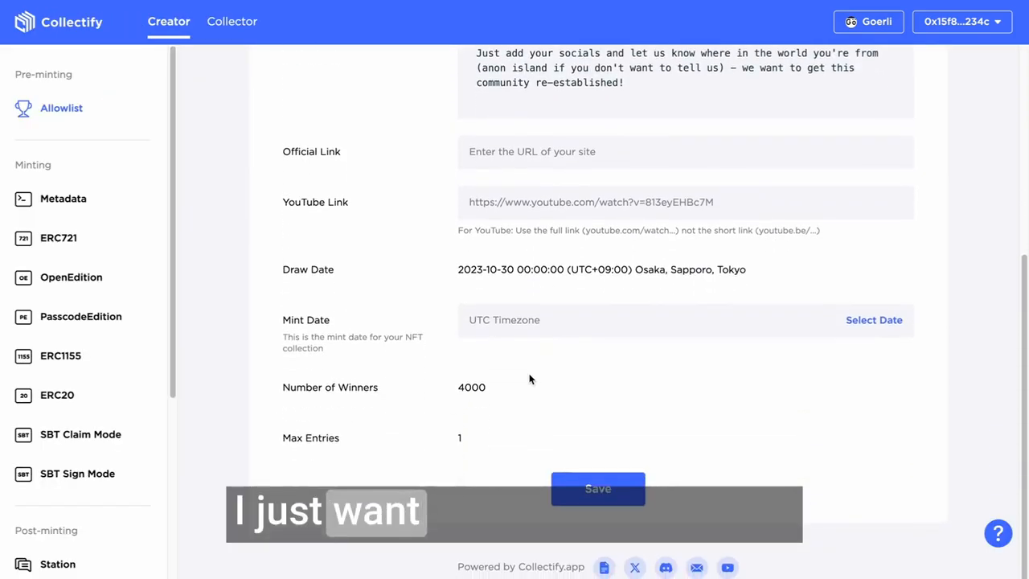
scroll(513, 390, up, 5)
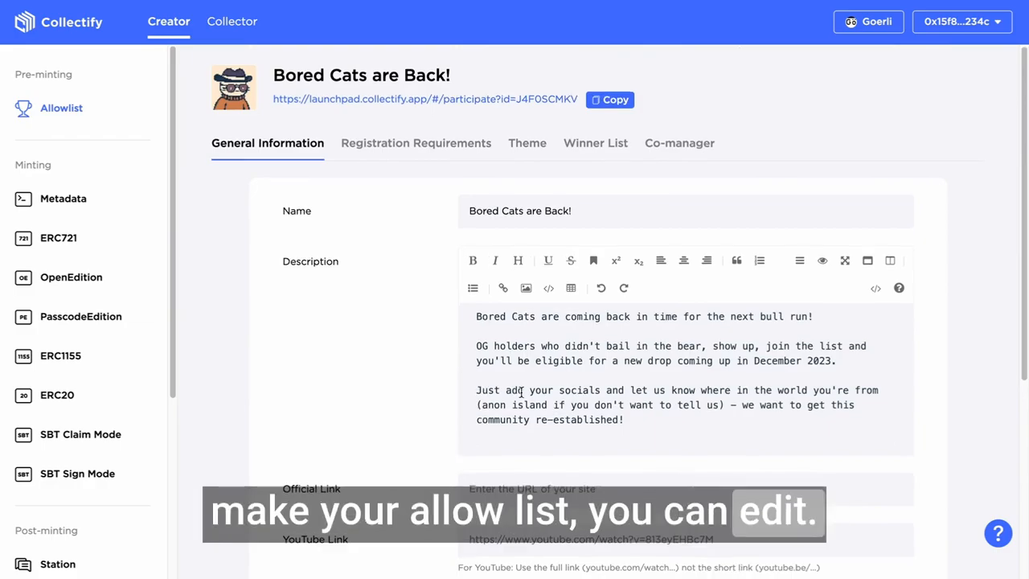
Examine which of the allowlist's general information and registration requirements can still be edited after creation
scroll(526, 361, down, 5)
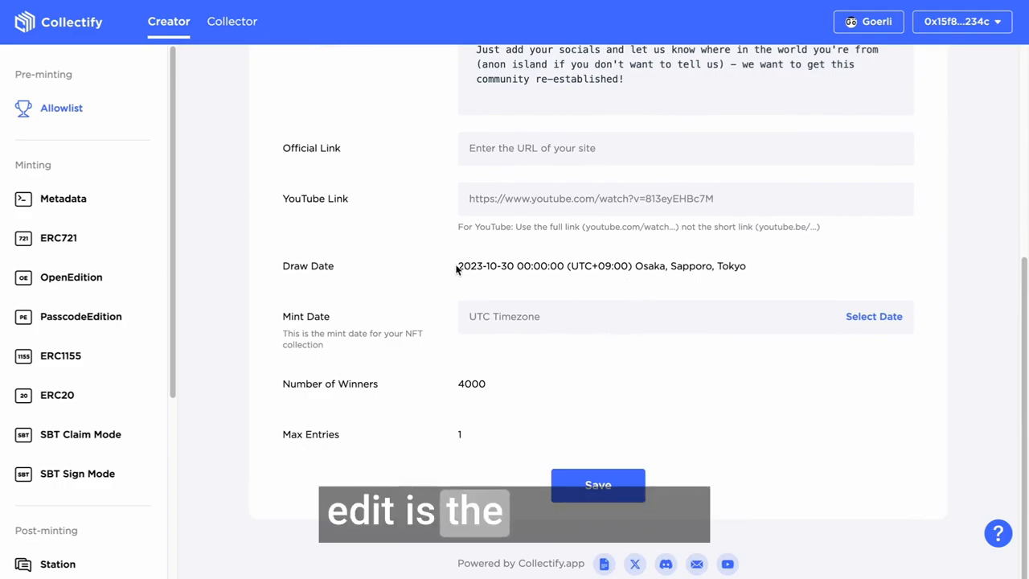
click(767, 268)
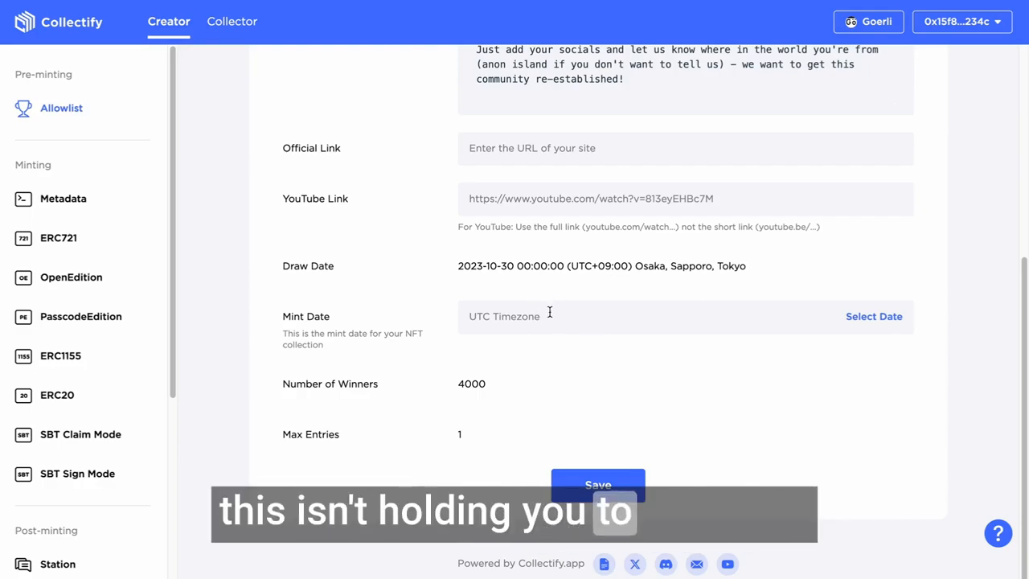
scroll(550, 313, up, 1)
scroll(567, 378, up, 5)
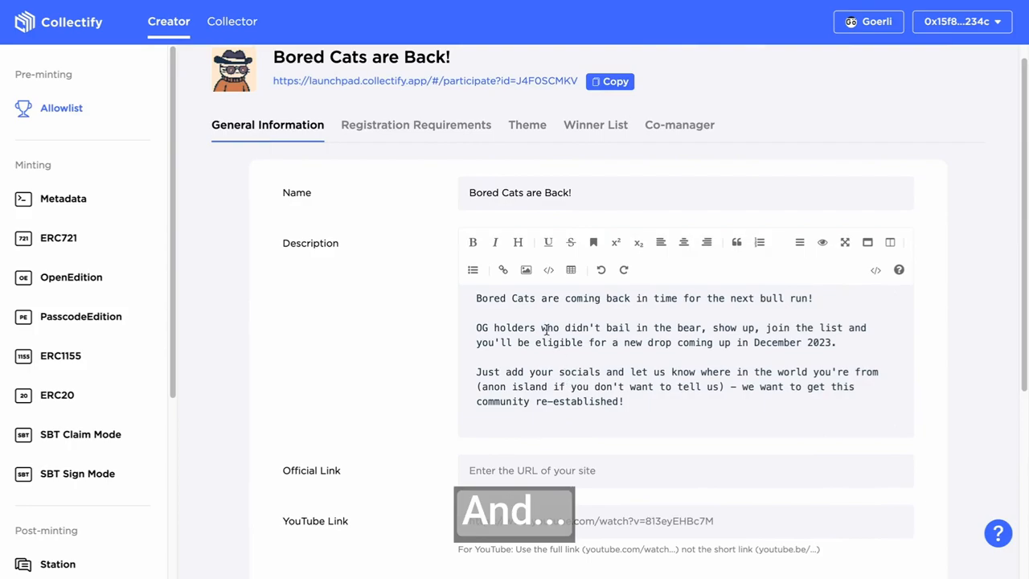
click(385, 140)
scroll(504, 107, down, 5)
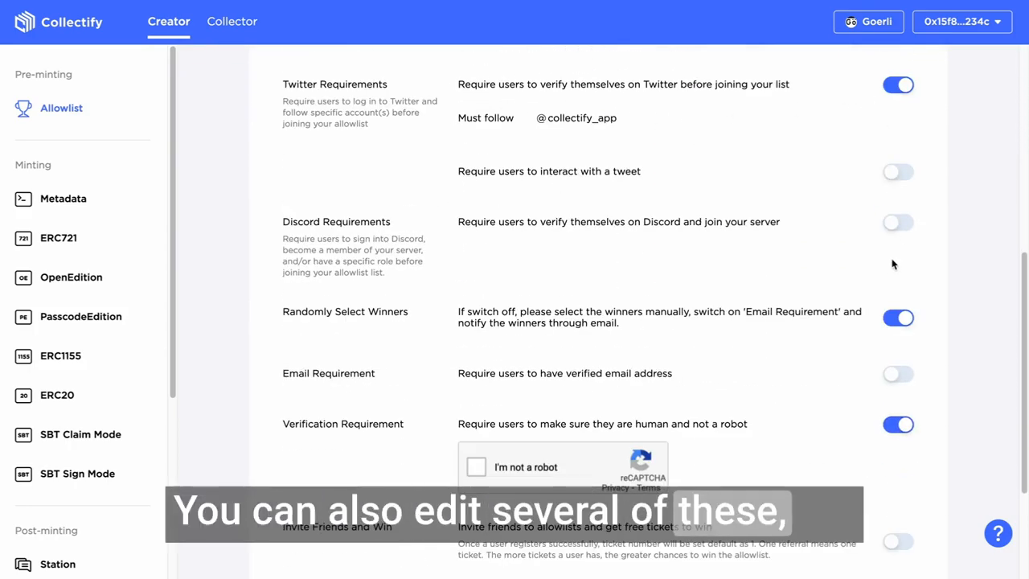
scroll(895, 314, down, 2)
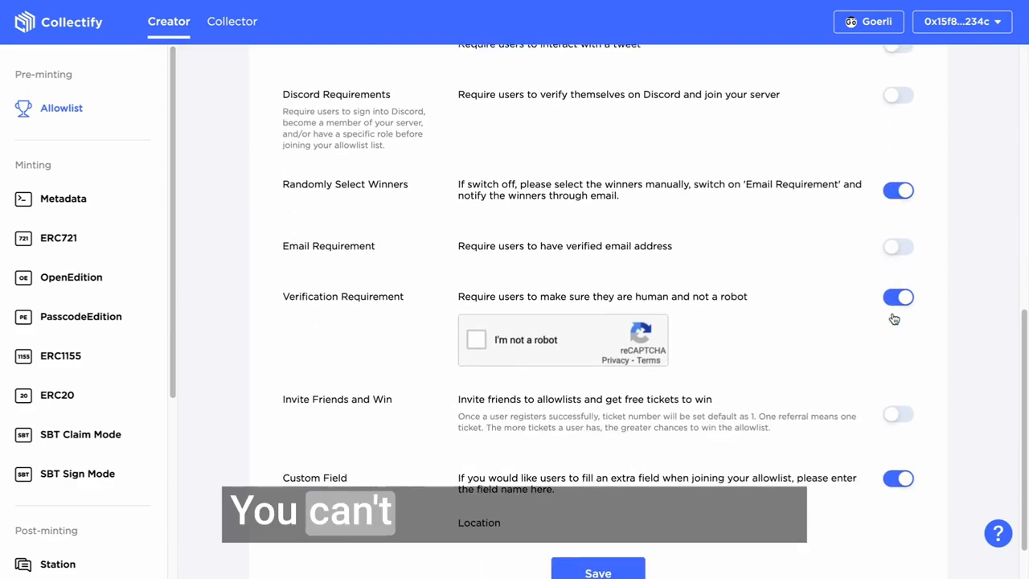
scroll(892, 321, down, 1)
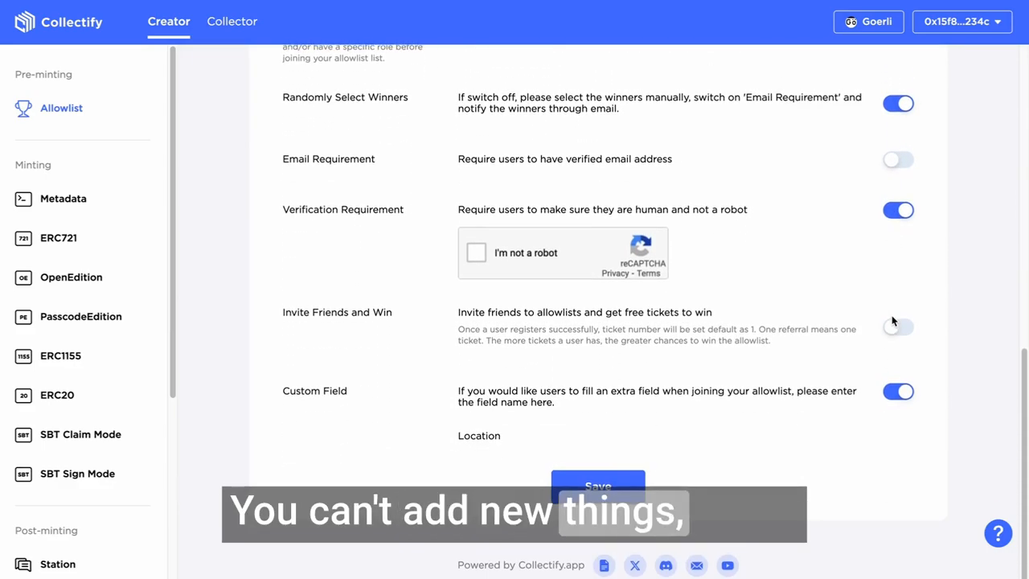
Set the allowlist's theme color to yellow and its font to Roboto, save with a wallet signature, and reload the public registration page
scroll(893, 321, up, 5)
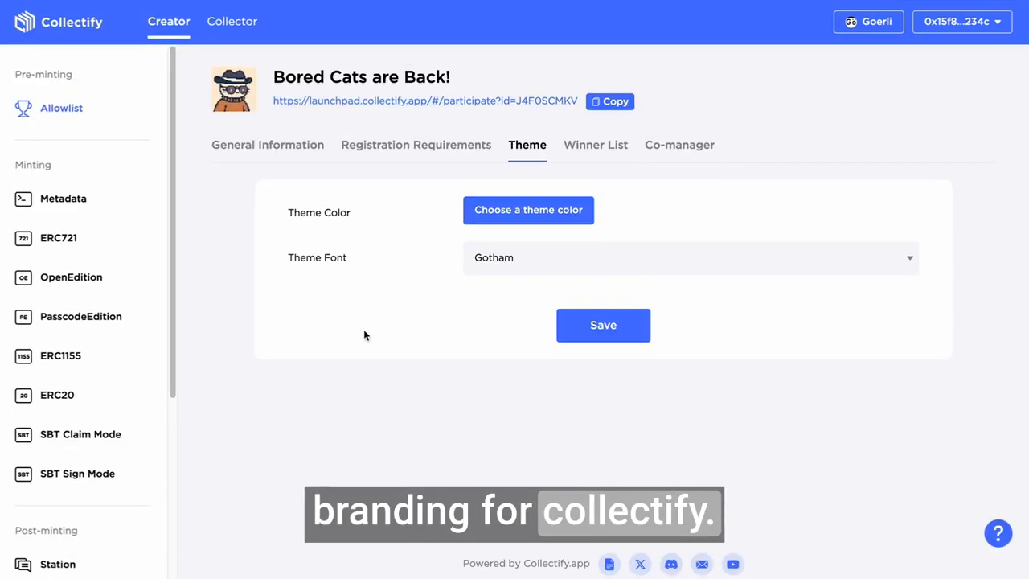
click(560, 214)
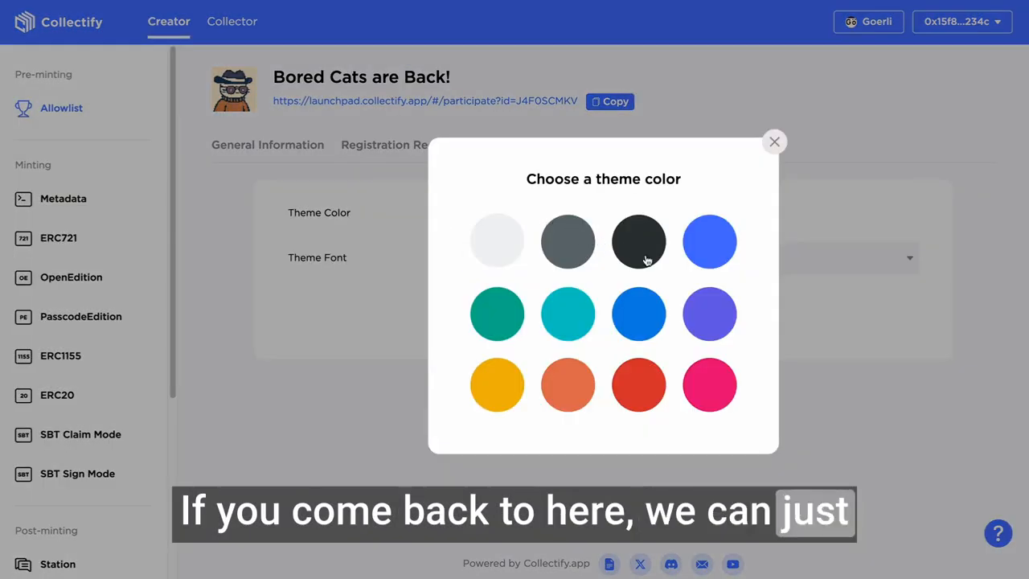
click(508, 383)
click(555, 265)
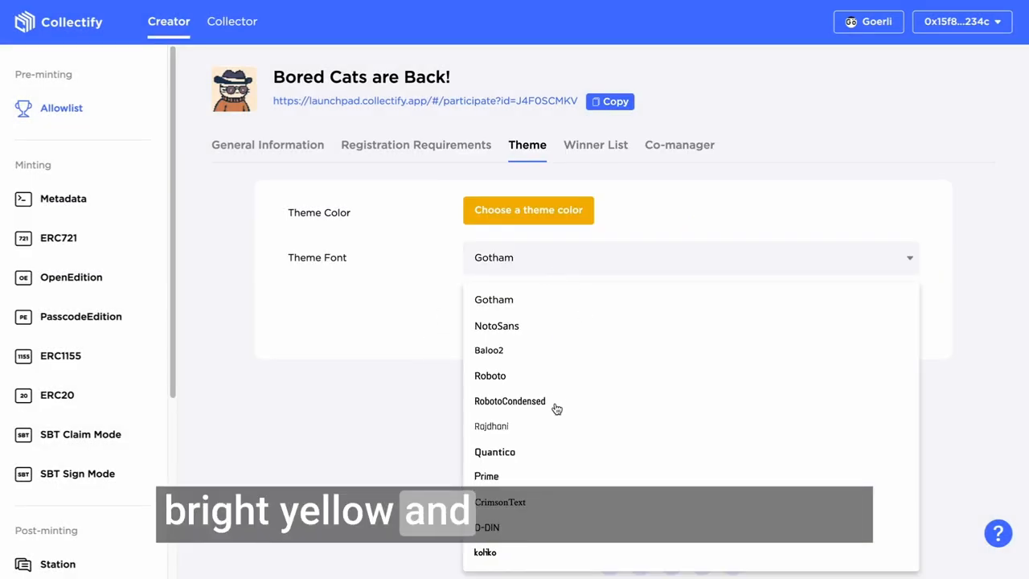
click(515, 375)
click(616, 324)
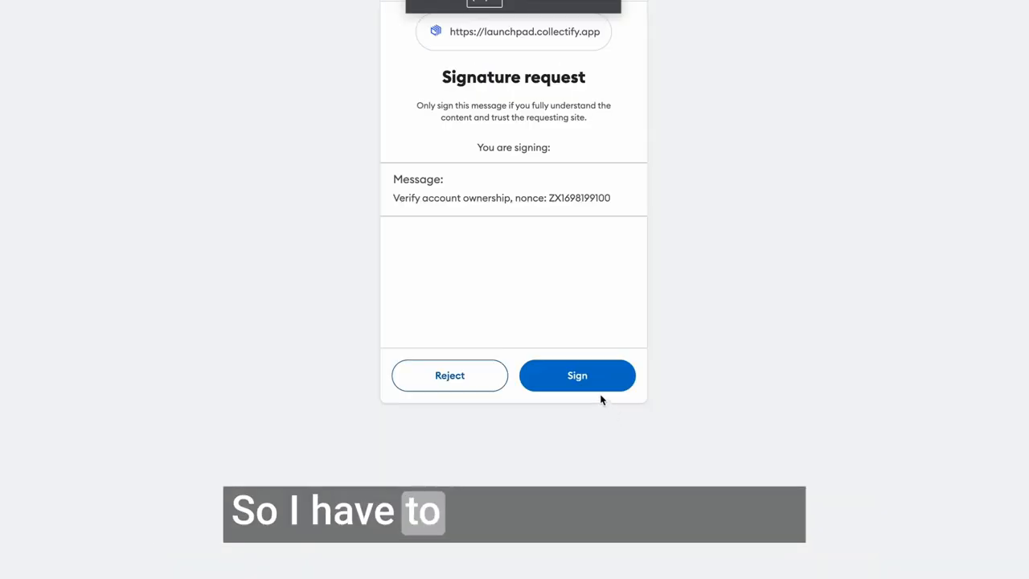
click(600, 389)
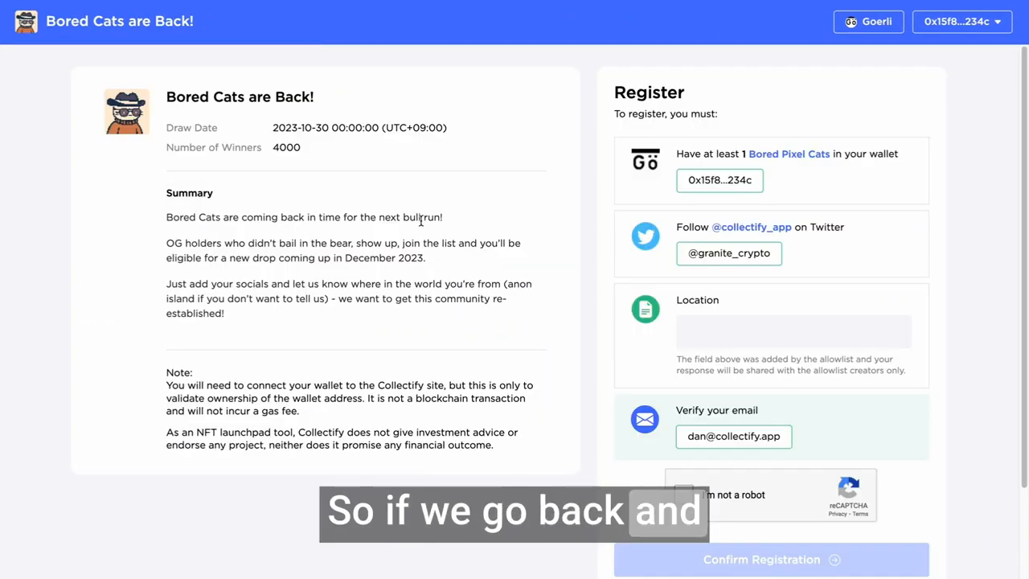
key(super+r)
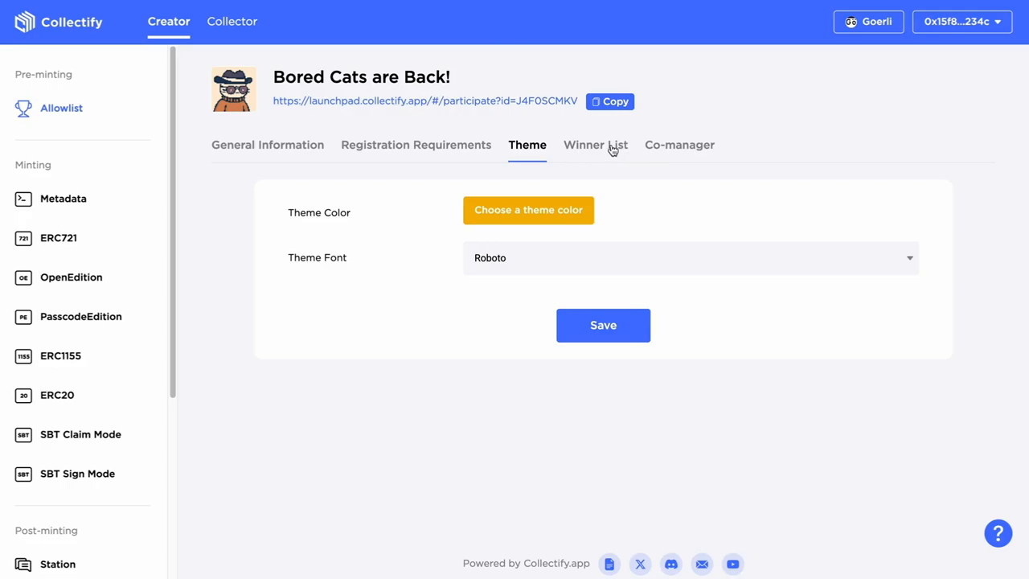
Review the winner lists of Bored Cats are Back! and Meditation Frens, including the latter's wallet, email, Twitter, Discord and custom field data
click(613, 150)
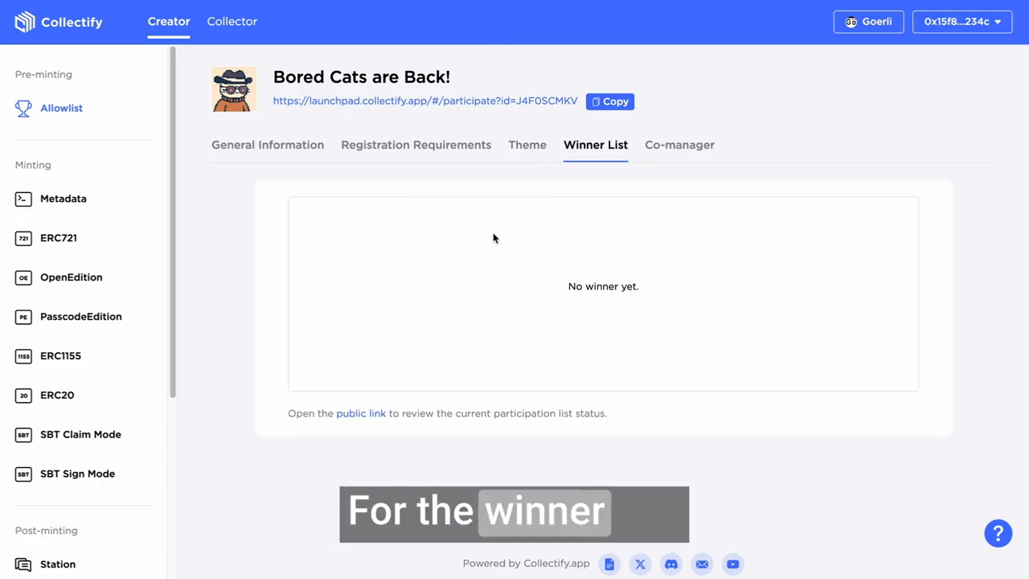
click(63, 110)
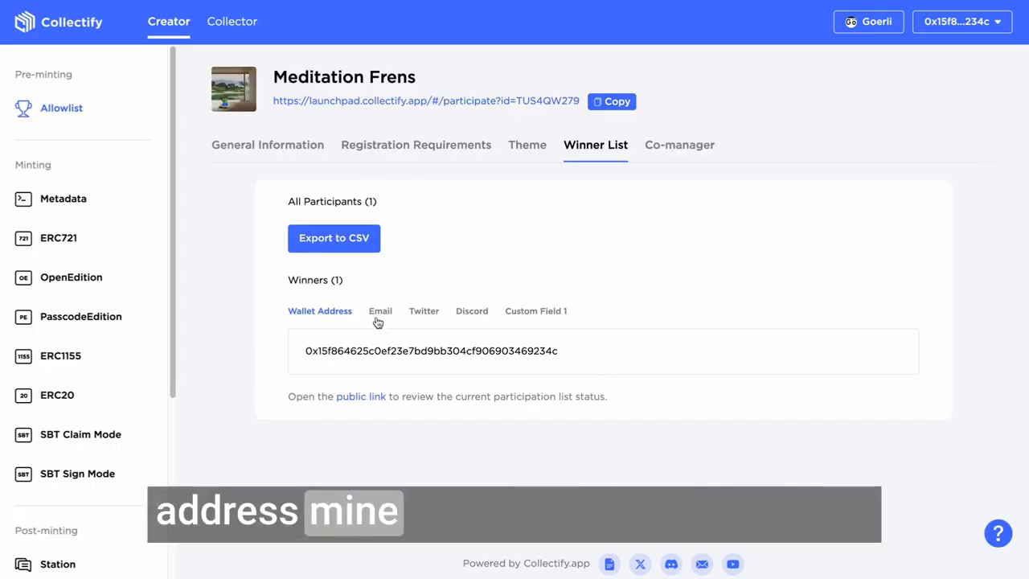
click(372, 315)
click(425, 317)
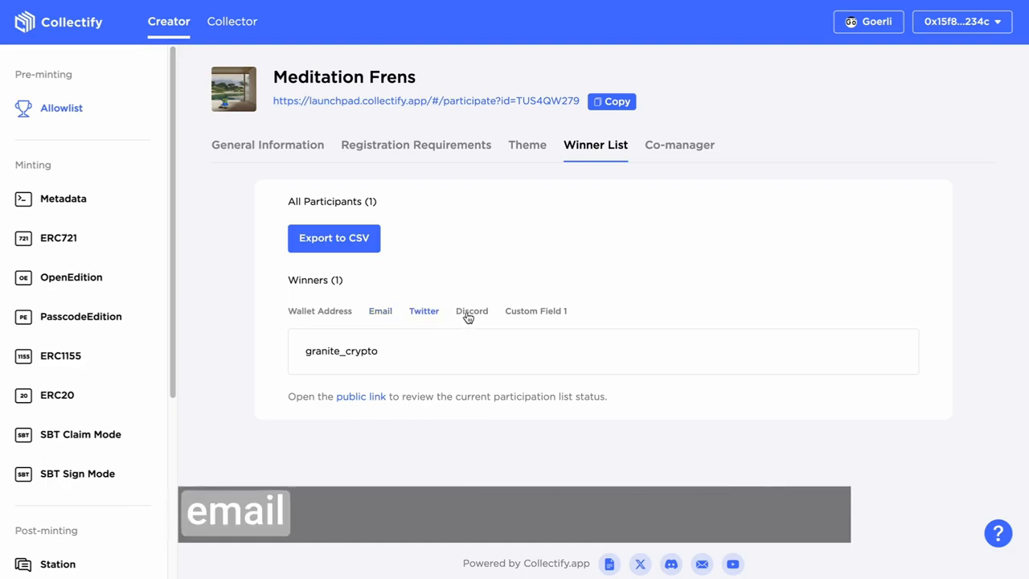
click(470, 316)
click(535, 311)
click(311, 316)
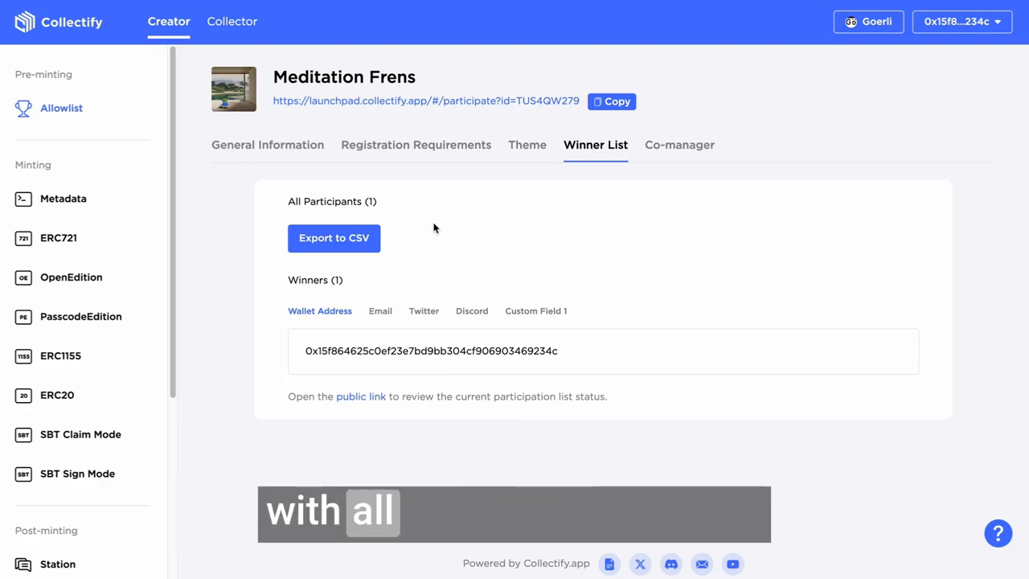
View the co-manager settings of Meditation Frens and its form for adding a new co-manager, without adding anyone
click(697, 154)
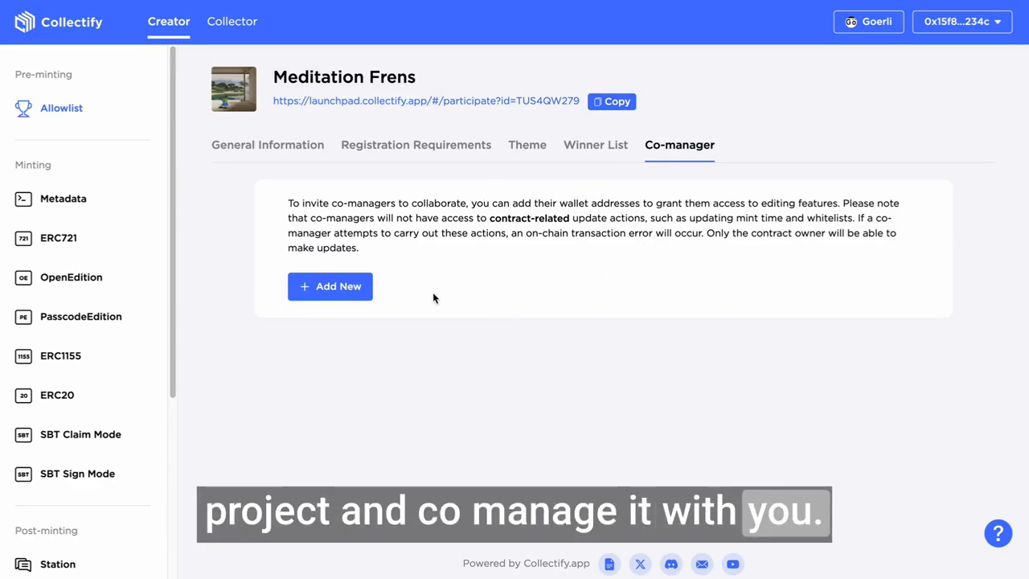
click(353, 282)
click(556, 344)
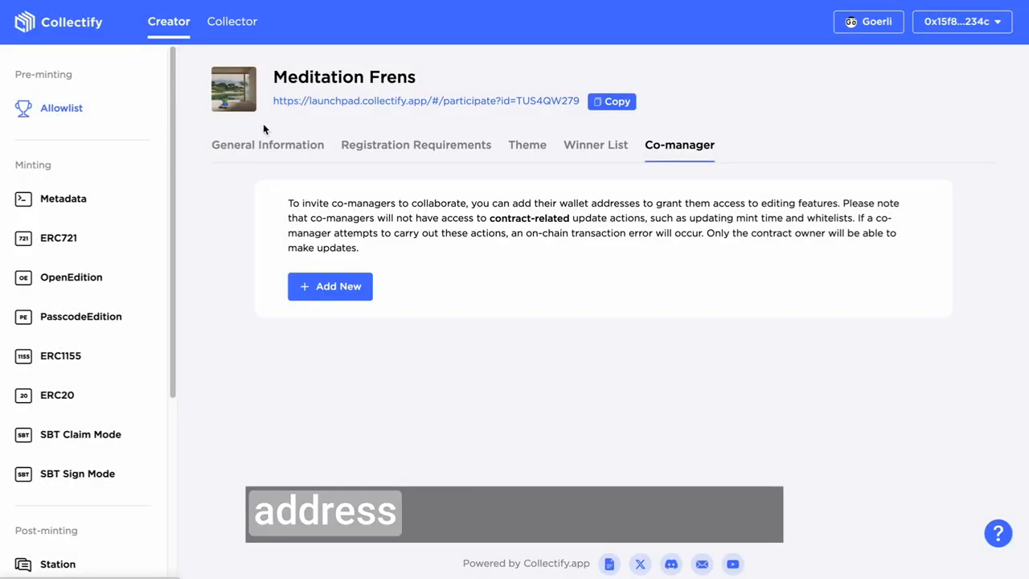
Return to the overview of created allowlists and find the Holder tool among the post-minting tools
click(59, 108)
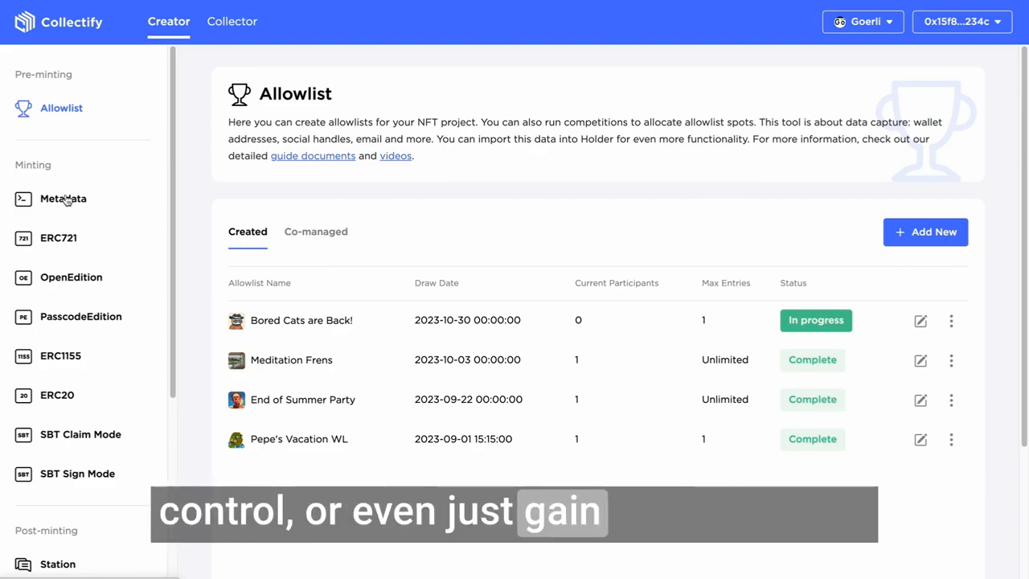
scroll(68, 200, down, 5)
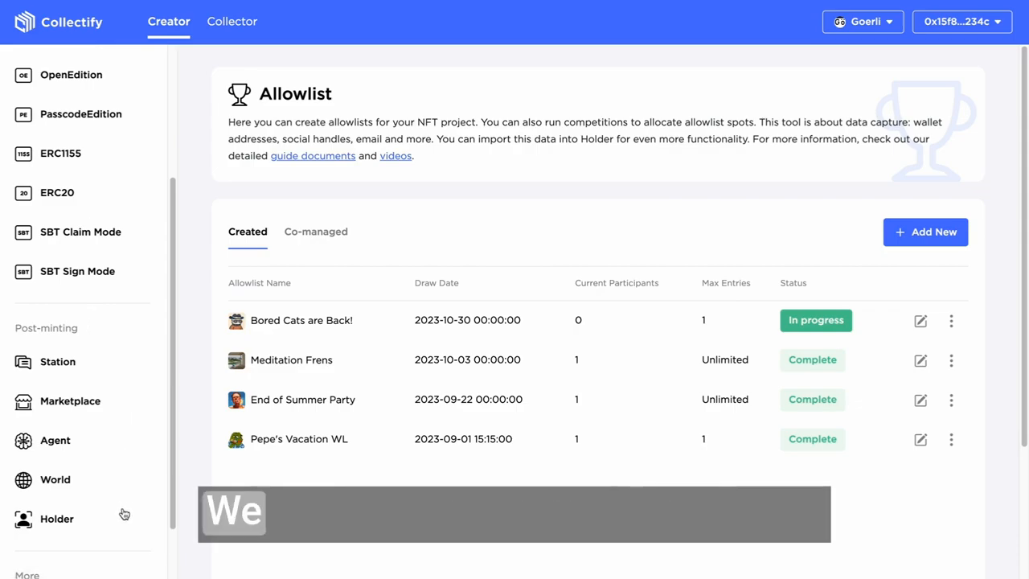
scroll(125, 503, down, 2)
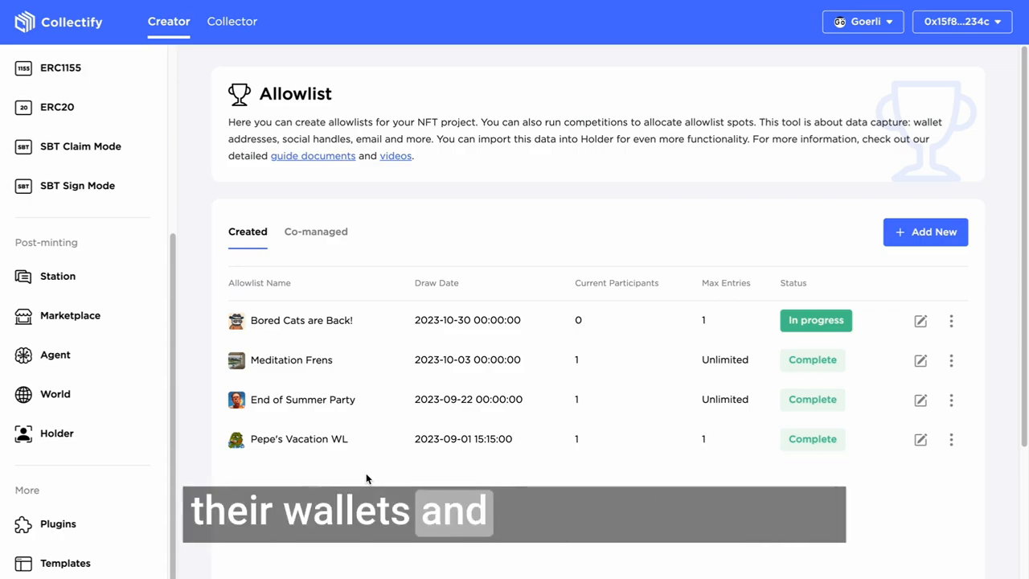
scroll(74, 427, down, 1)
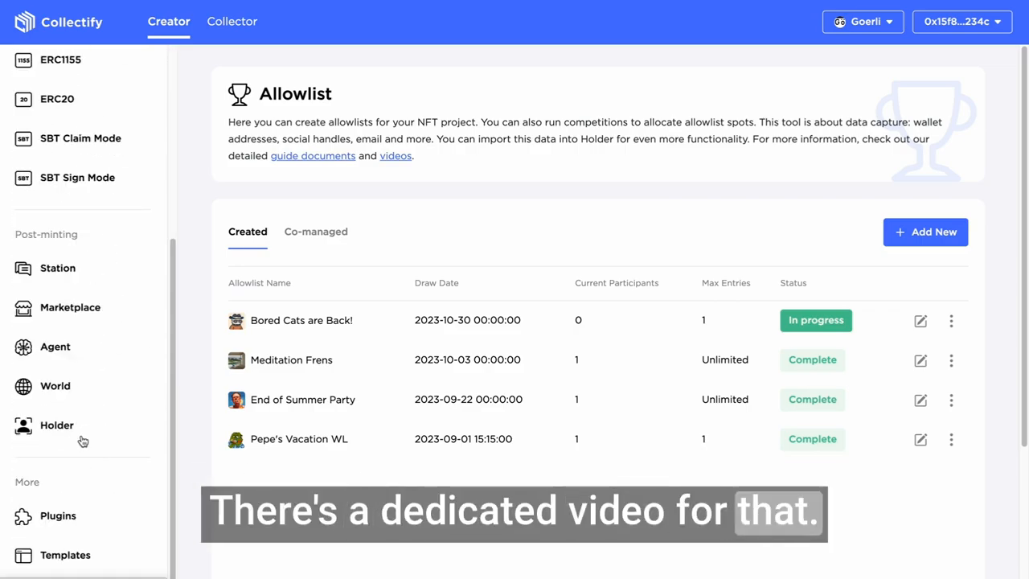